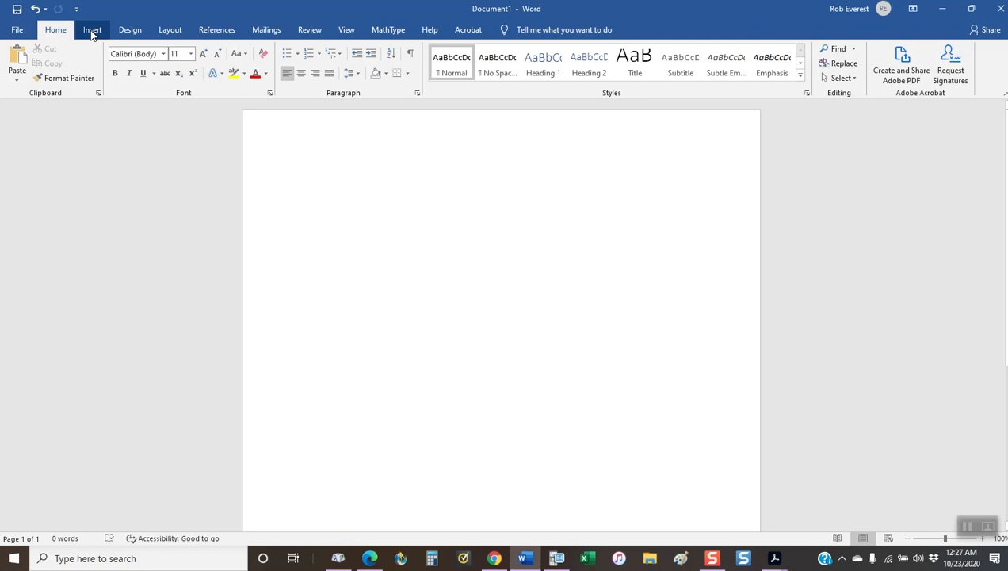
Step: Insert a new blank equation in the document and set its font size to 22
{"action": "left_click", "coordinate": [92, 31]}
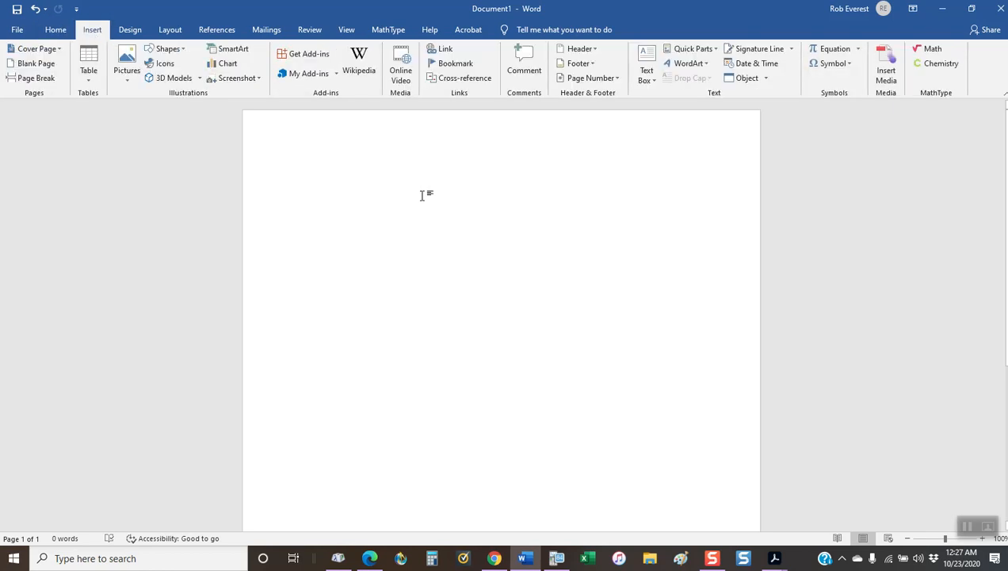
{"action": "left_click", "coordinate": [833, 49]}
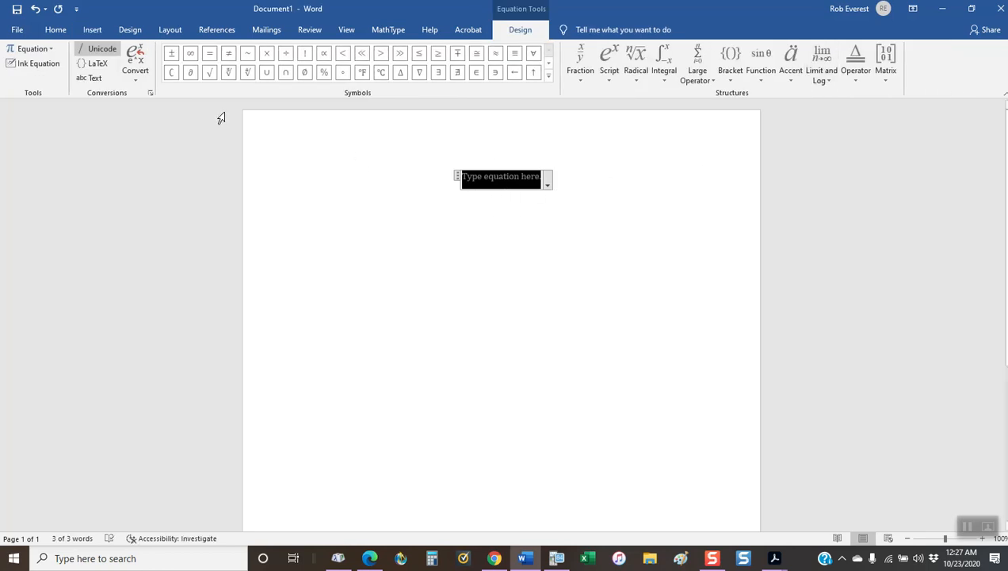
{"action": "left_click", "coordinate": [60, 30]}
{"action": "left_click", "coordinate": [190, 53]}
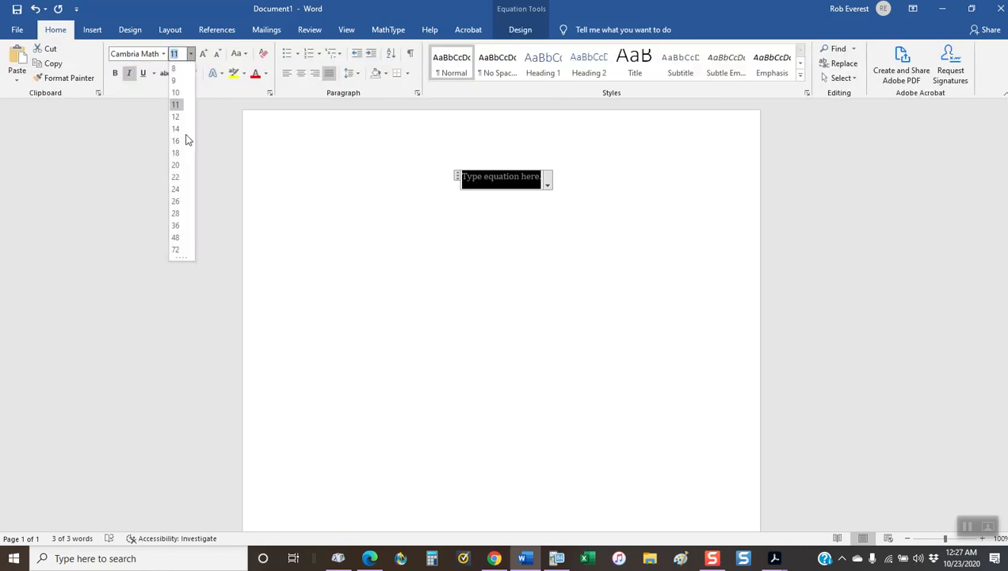
{"action": "left_click", "coordinate": [176, 175]}
{"action": "left_click", "coordinate": [514, 181]}
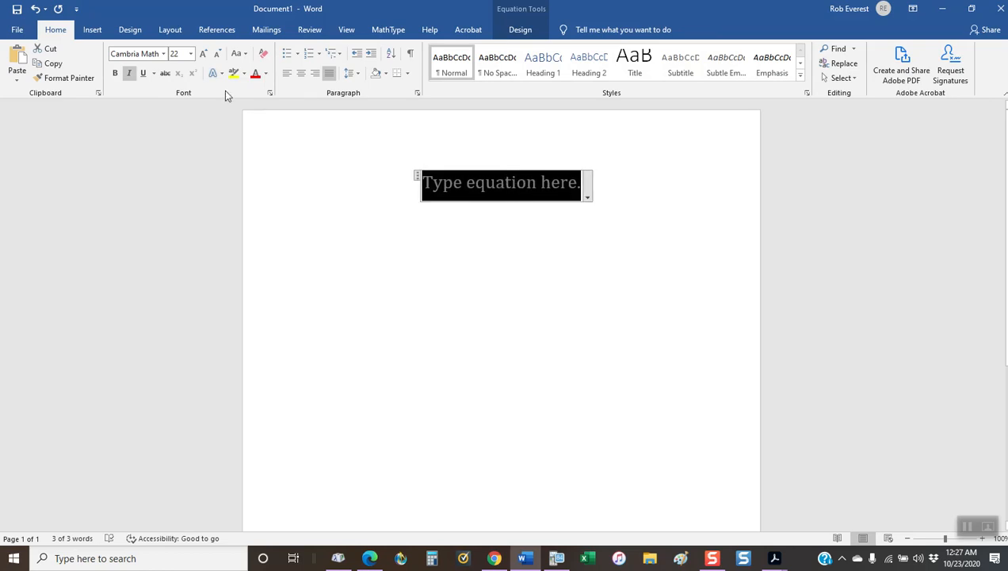
Step: Begin the equation with "PMT =" followed by an empty stacked fraction
{"action": "left_click", "coordinate": [92, 32]}
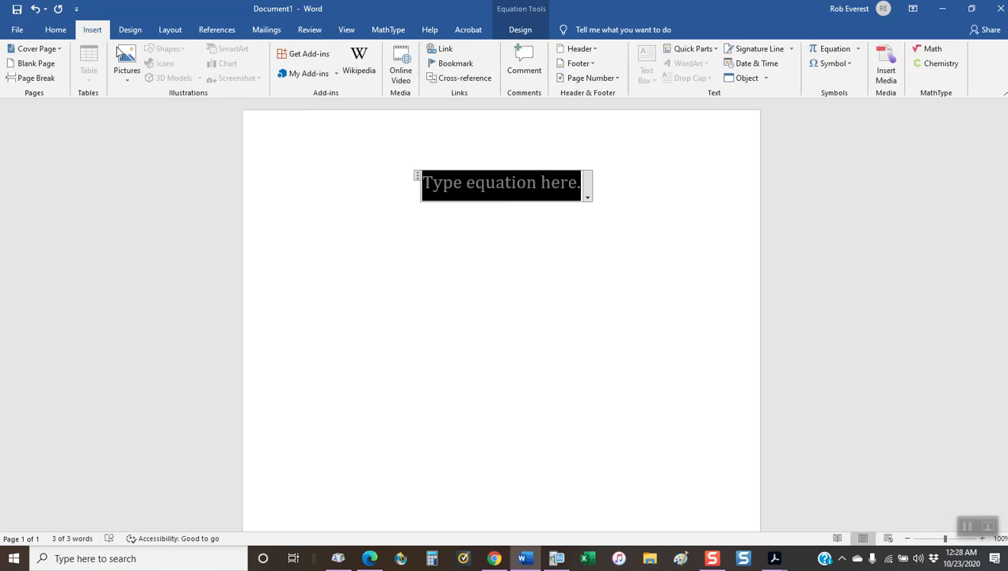
{"action": "left_click", "coordinate": [837, 49]}
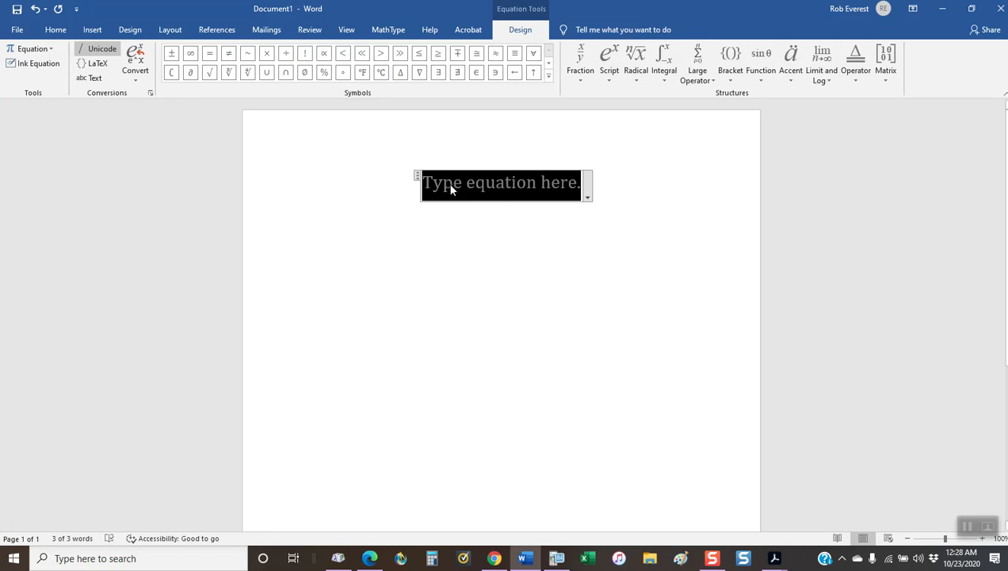
{"action": "type", "text": "PMT"}
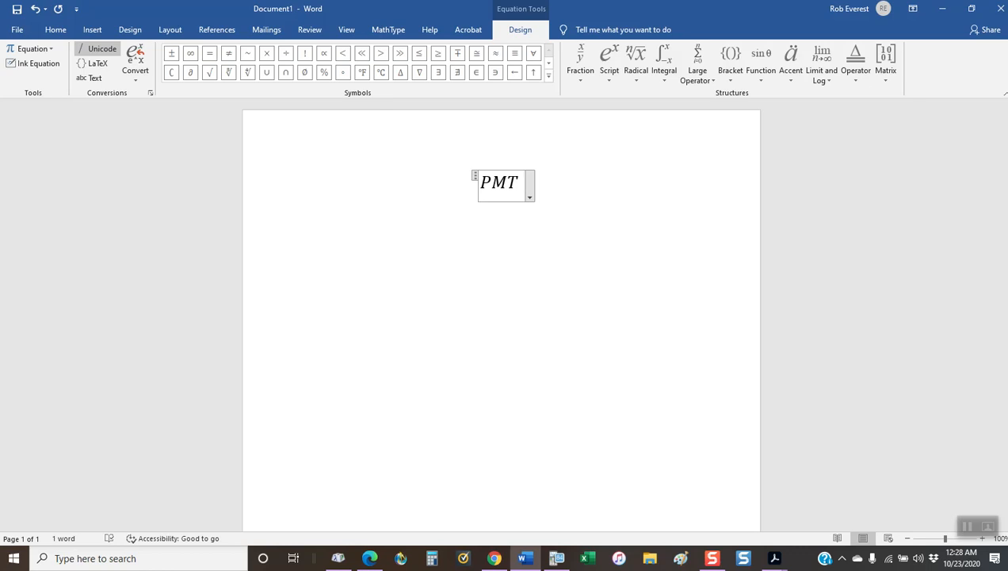
{"action": "type", "text": "="}
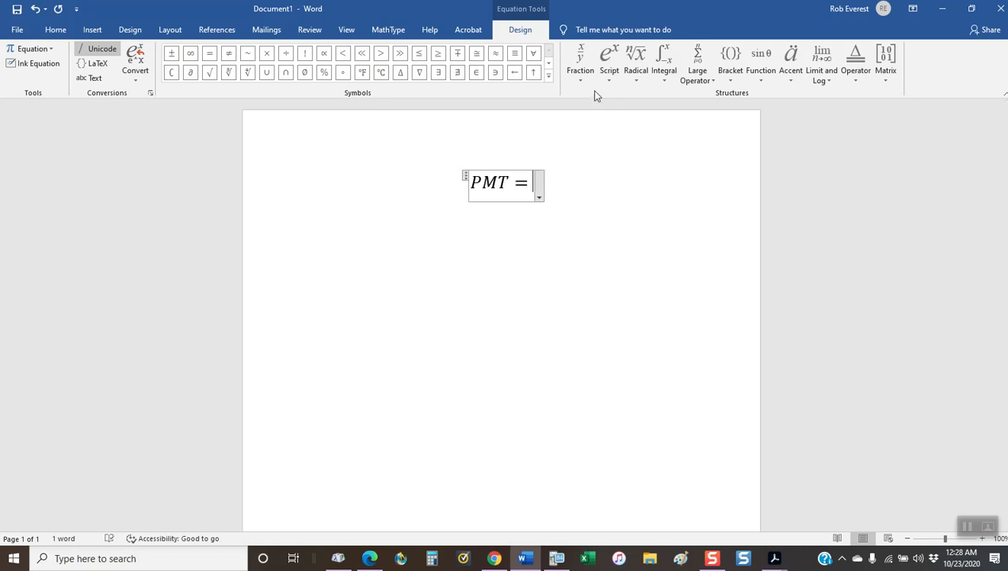
{"action": "left_click", "coordinate": [585, 71]}
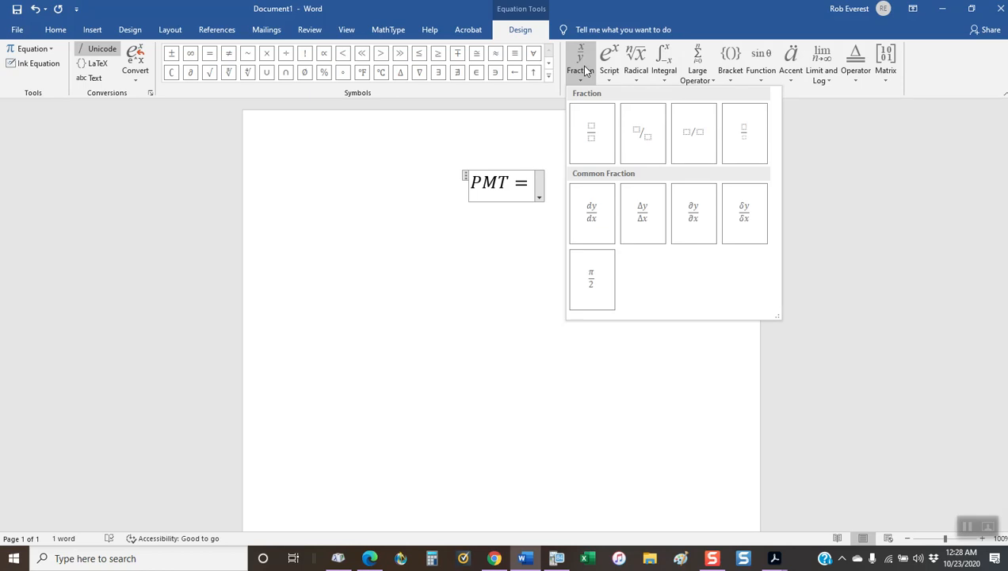
{"action": "left_click", "coordinate": [590, 141]}
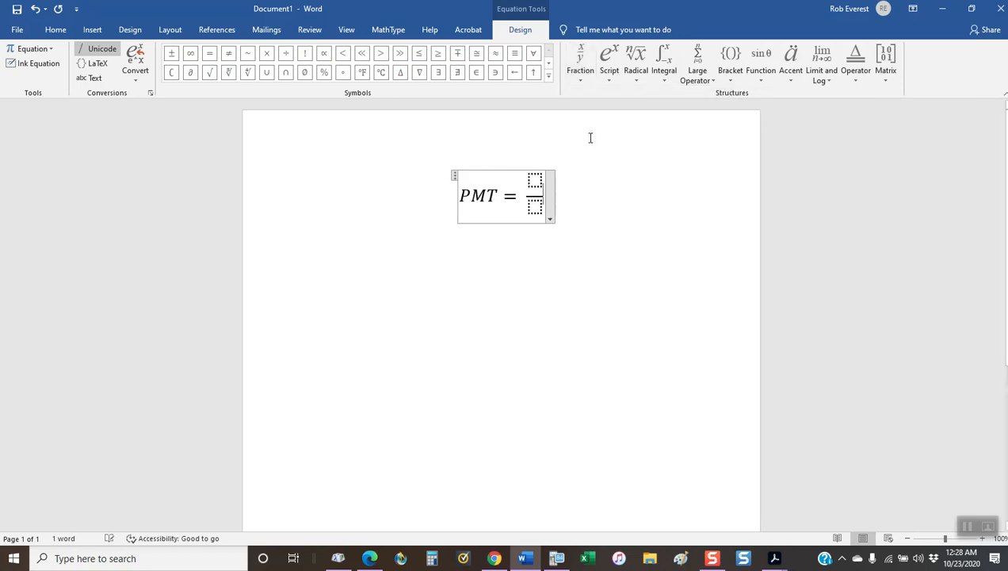
Step: Fill the main fraction's numerator with P * (APR/n), writing APR over n as a nested stacked fraction inside the parentheses
{"action": "left_click", "coordinate": [536, 180]}
{"action": "type", "text": "P "}
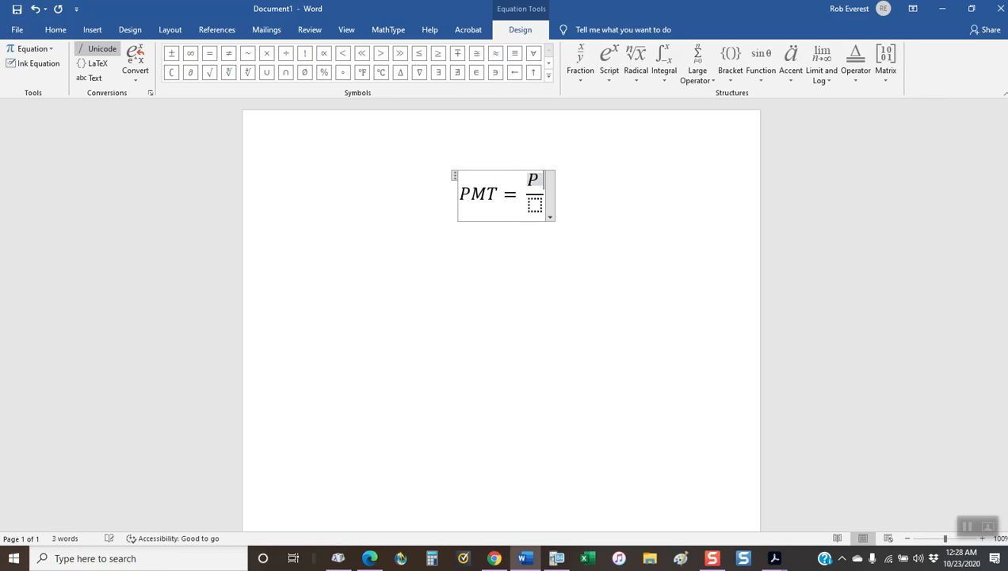
{"action": "type", "text": "* "}
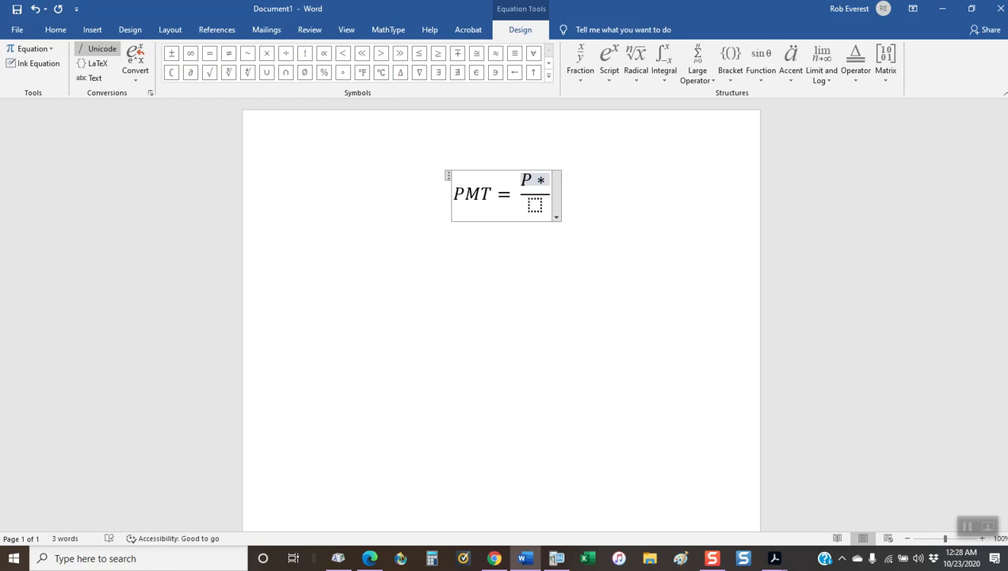
{"action": "type", "text": "("}
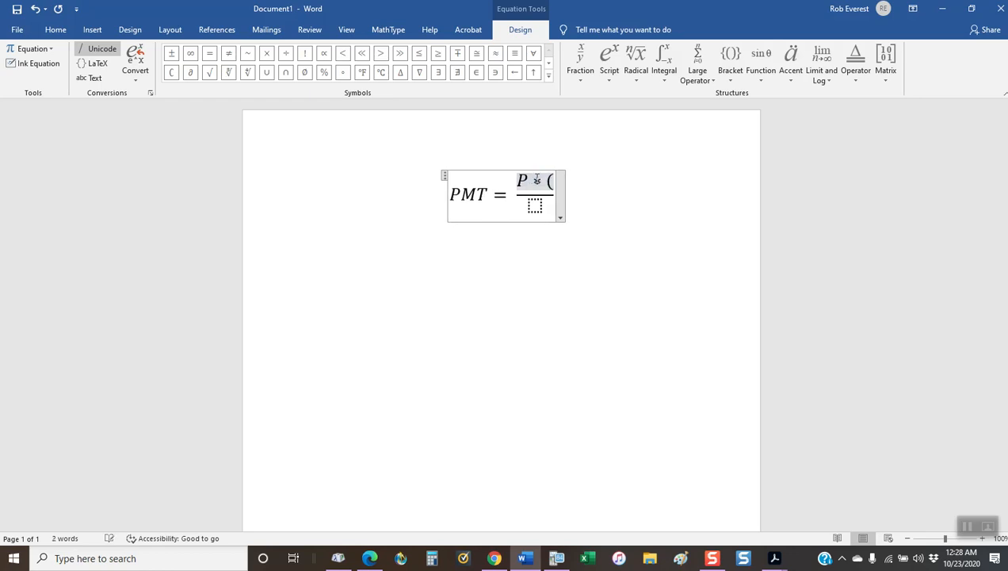
{"action": "left_click", "coordinate": [581, 64]}
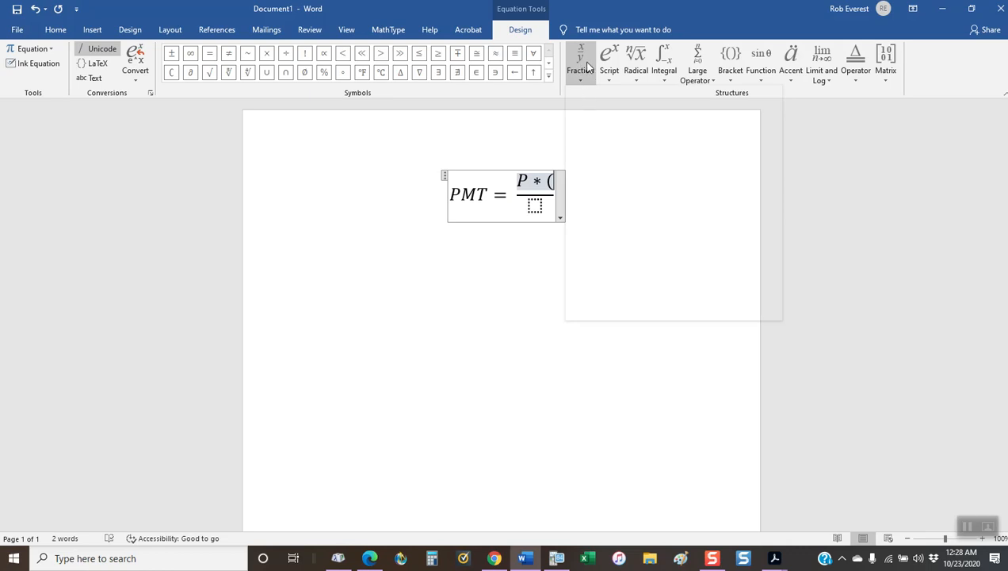
{"action": "left_click", "coordinate": [585, 64]}
{"action": "left_click", "coordinate": [593, 139]}
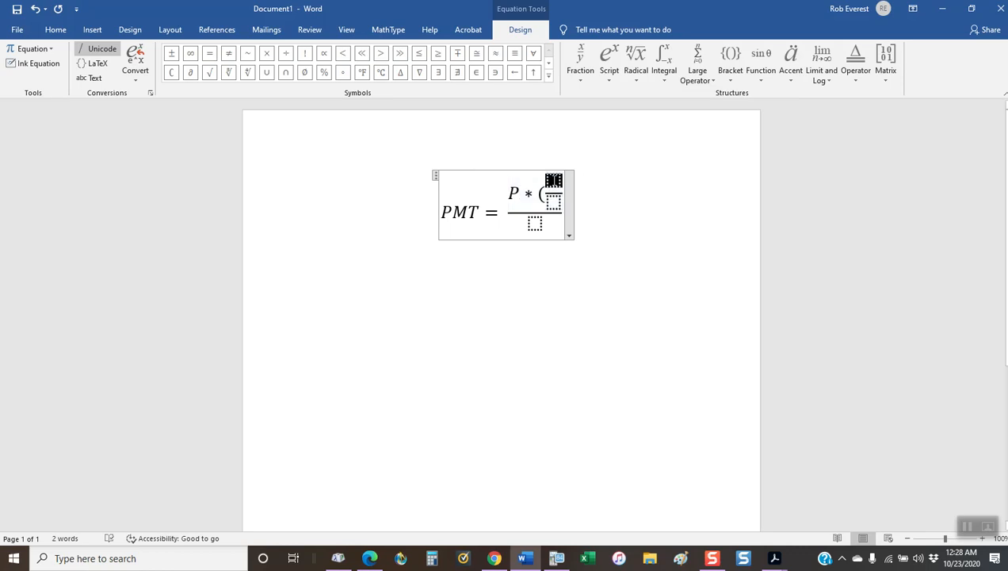
{"action": "type", "text": "APR"}
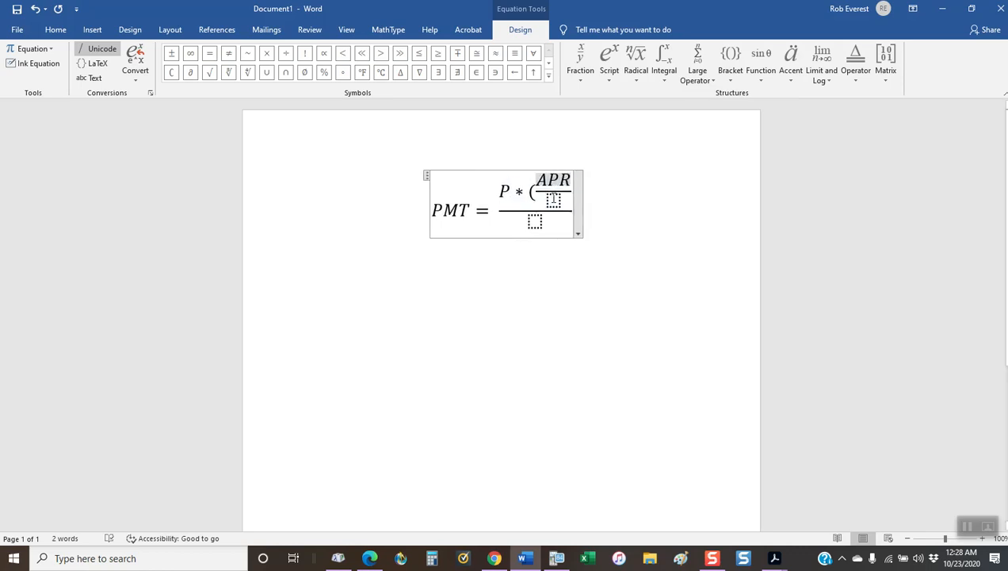
{"action": "left_click", "coordinate": [553, 200]}
{"action": "type", "text": "n"}
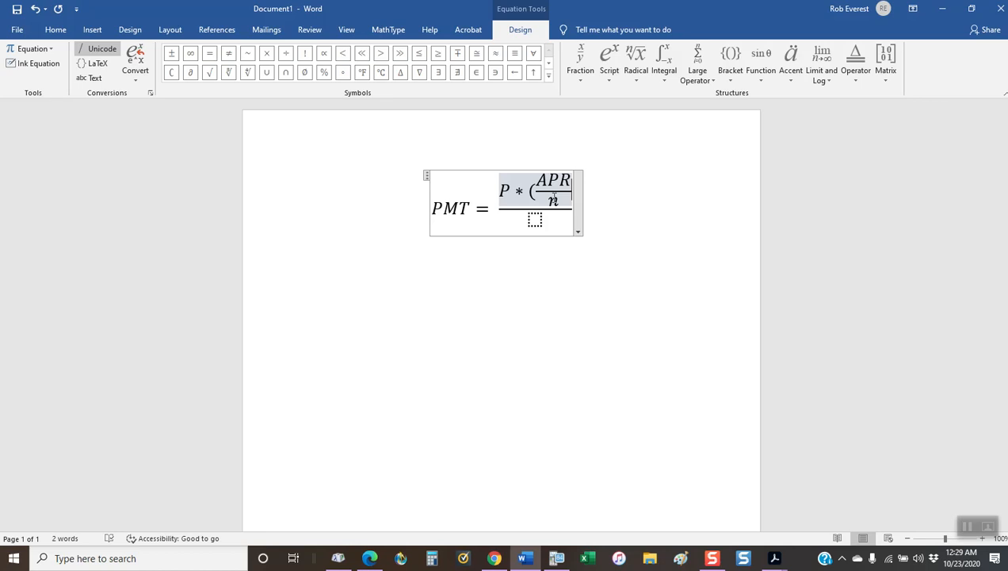
{"action": "type", "text": ")"}
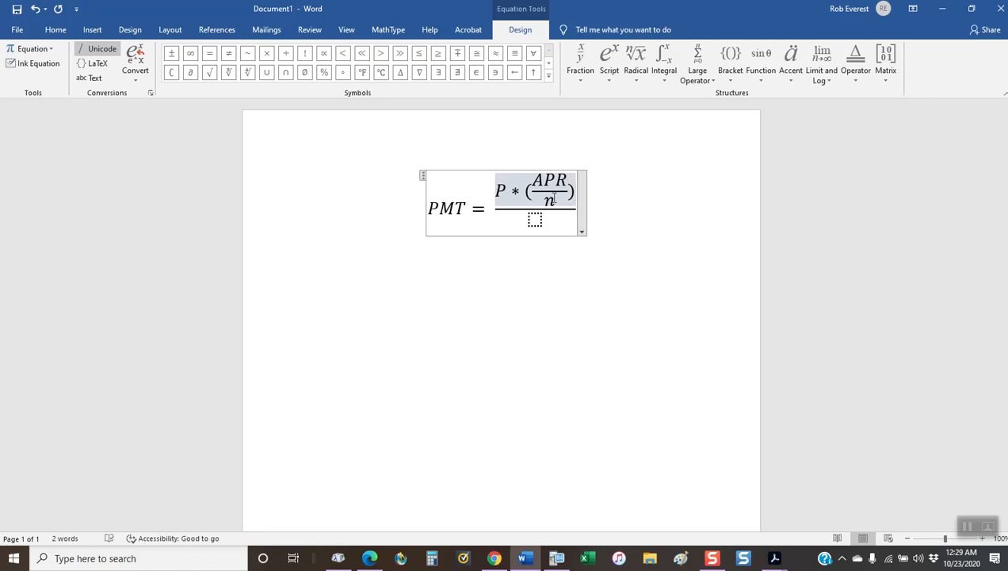
Step: Start the main fraction's denominator with an opening square bracket and "1 -"
{"action": "key", "text": "Right"}
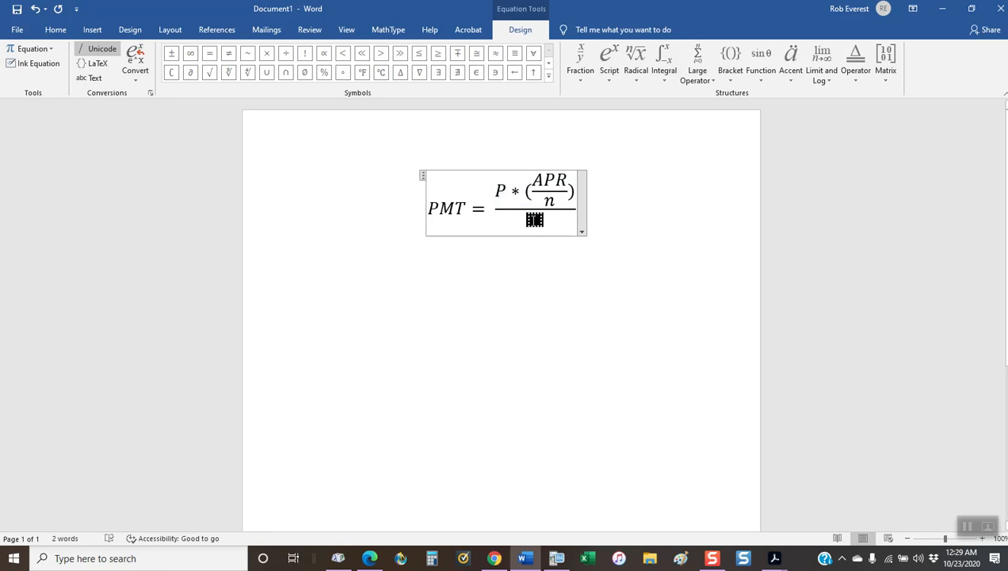
{"action": "type", "text": "["}
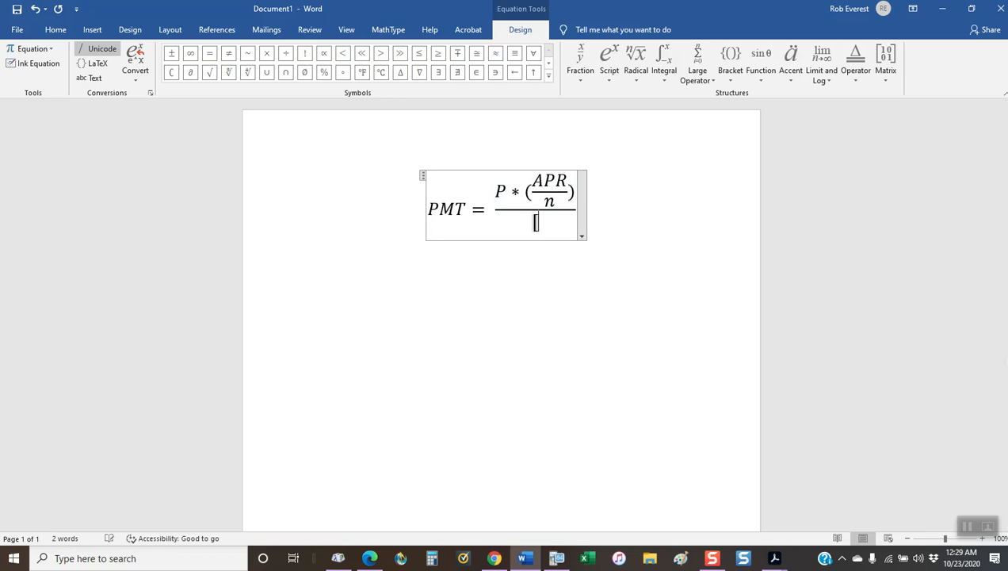
{"action": "type", "text": "1-"}
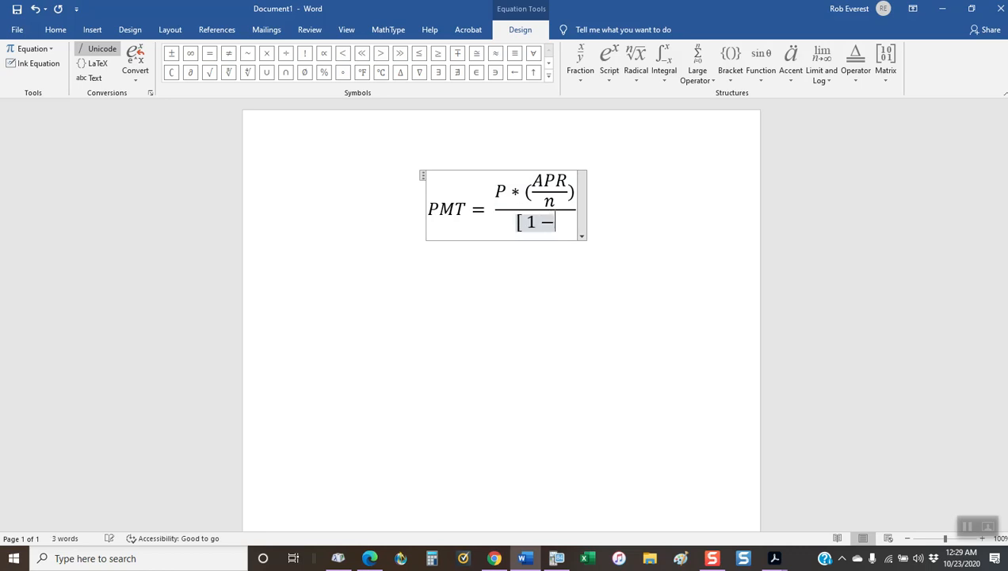
{"action": "type", "text": "("}
Step: Add a parenthesised stacked fraction of APR over n after the minus sign in the denominator
{"action": "left_click", "coordinate": [579, 70]}
{"action": "left_click", "coordinate": [590, 127]}
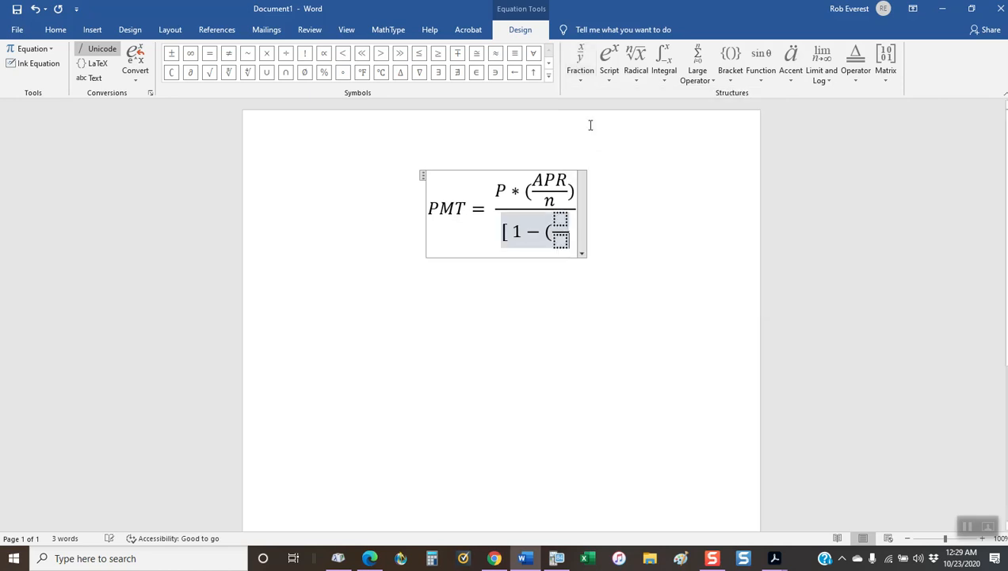
{"action": "key", "text": "Up"}
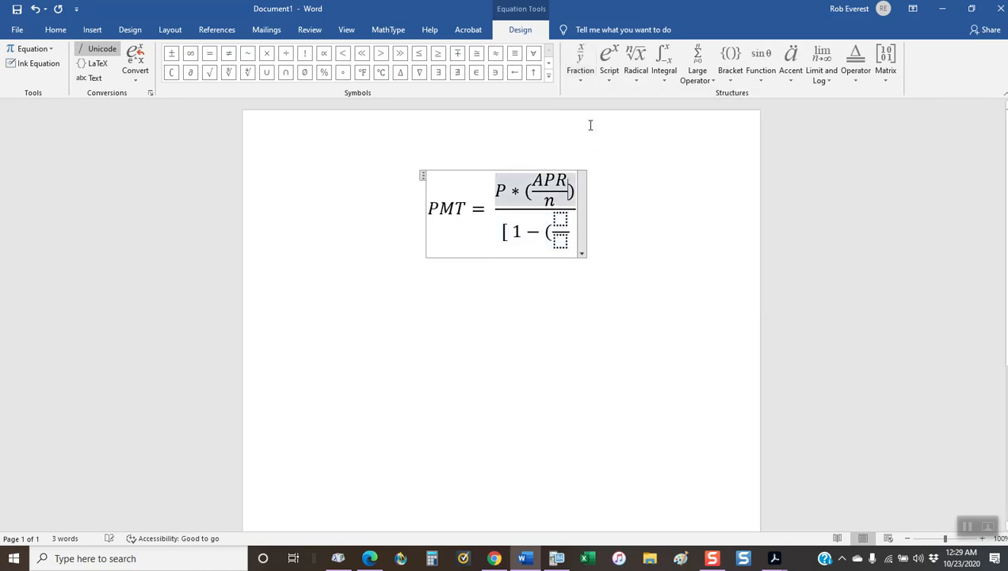
{"action": "left_click", "coordinate": [562, 219]}
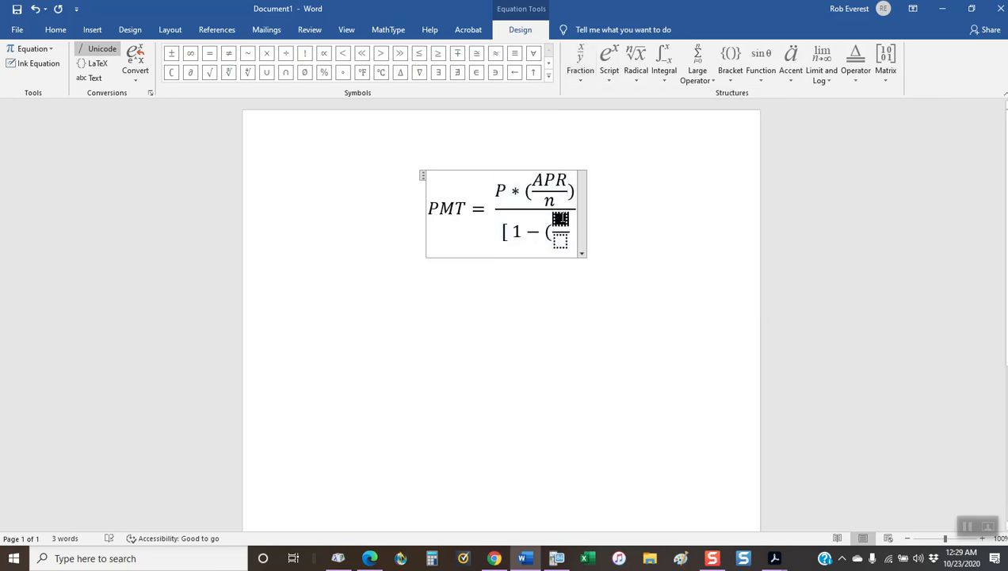
{"action": "type", "text": "APR"}
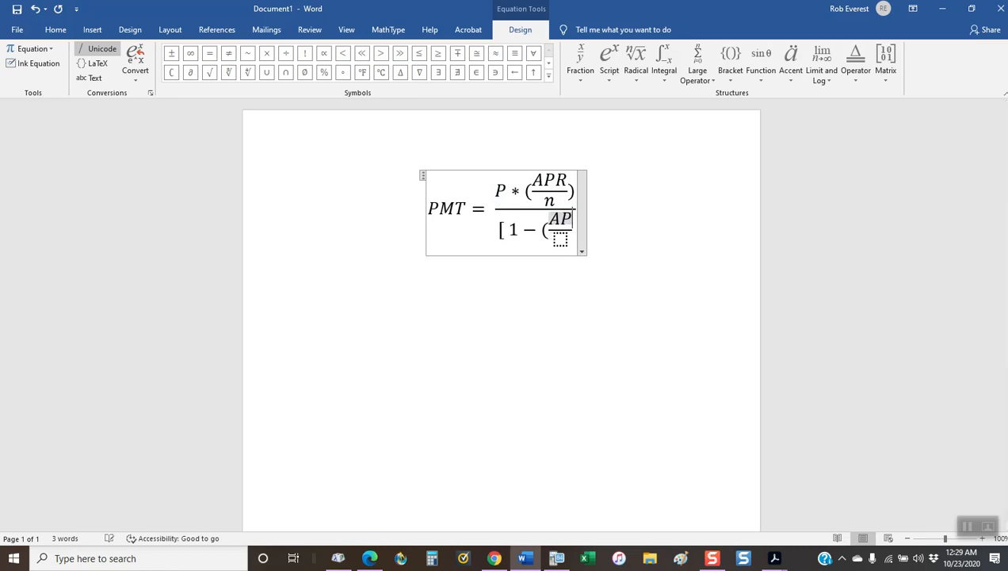
{"action": "left_click", "coordinate": [559, 238]}
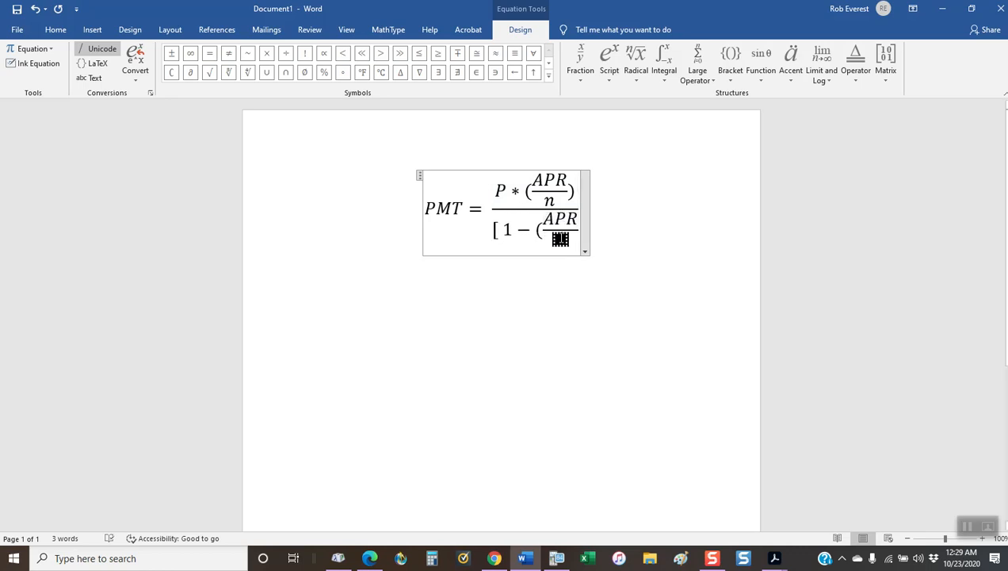
{"action": "type", "text": "n"}
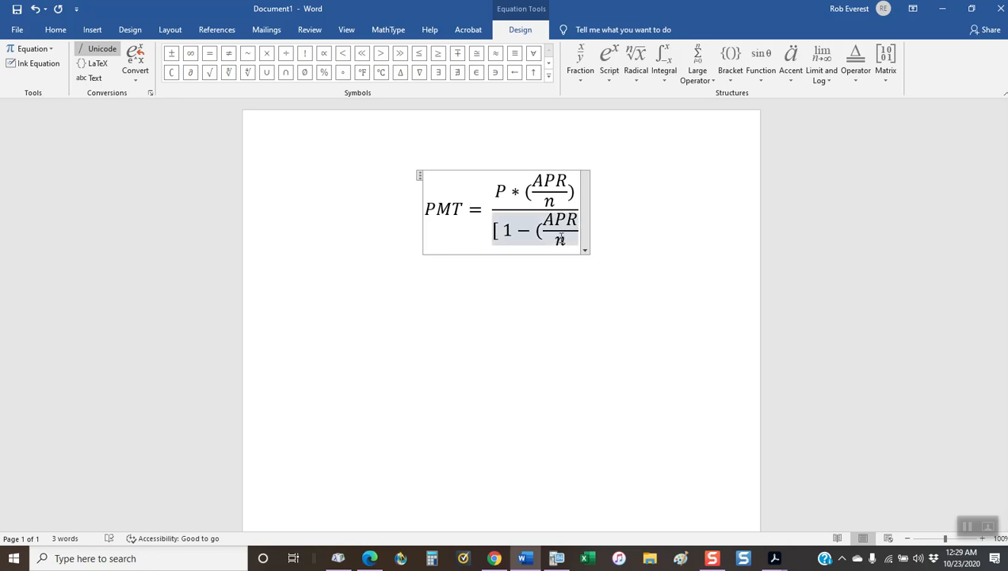
{"action": "type", "text": ")"}
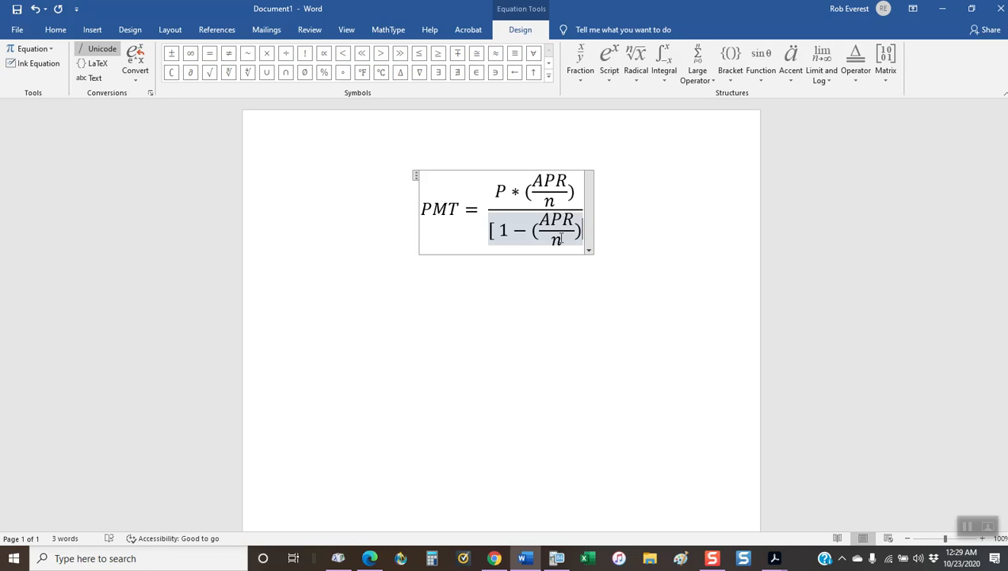
Step: Insert an empty superscript structure at the end of the denominator and select its exponent placeholder
{"action": "left_click", "coordinate": [609, 73]}
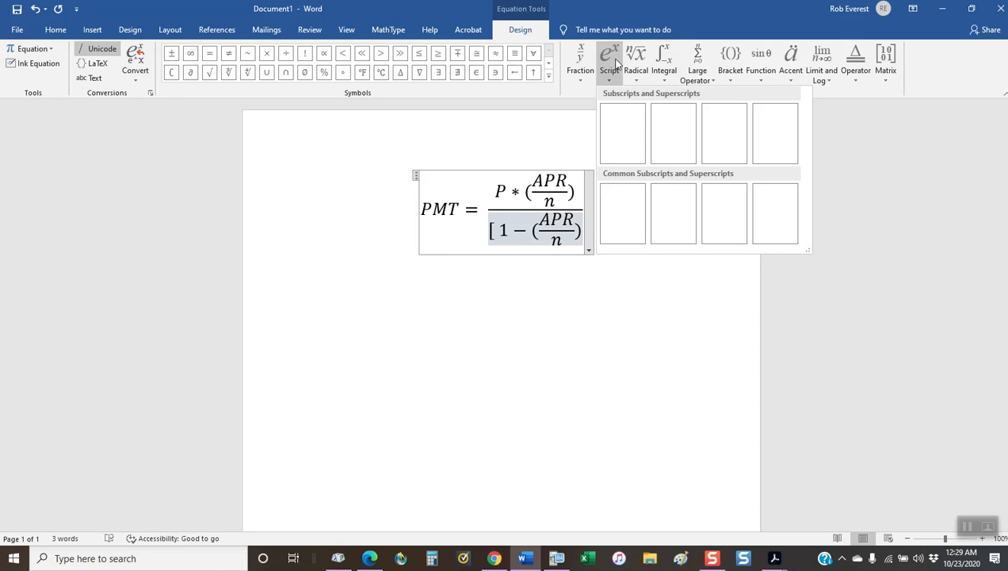
{"action": "left_click", "coordinate": [627, 134]}
{"action": "left_click", "coordinate": [602, 241]}
{"action": "left_click", "coordinate": [591, 225]}
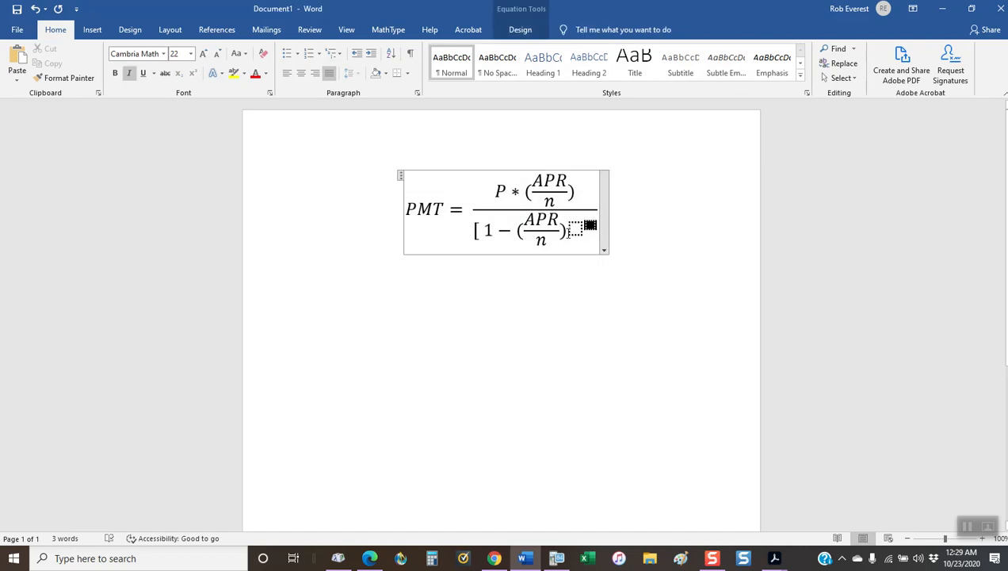
Step: Delete the parenthesised APR over n fraction from the denominator and select the superscript structure's base placeholder
{"action": "left_click_drag", "start_coordinate": [568, 230], "coordinate": [518, 231]}
{"action": "key", "text": "ctrl+c"}
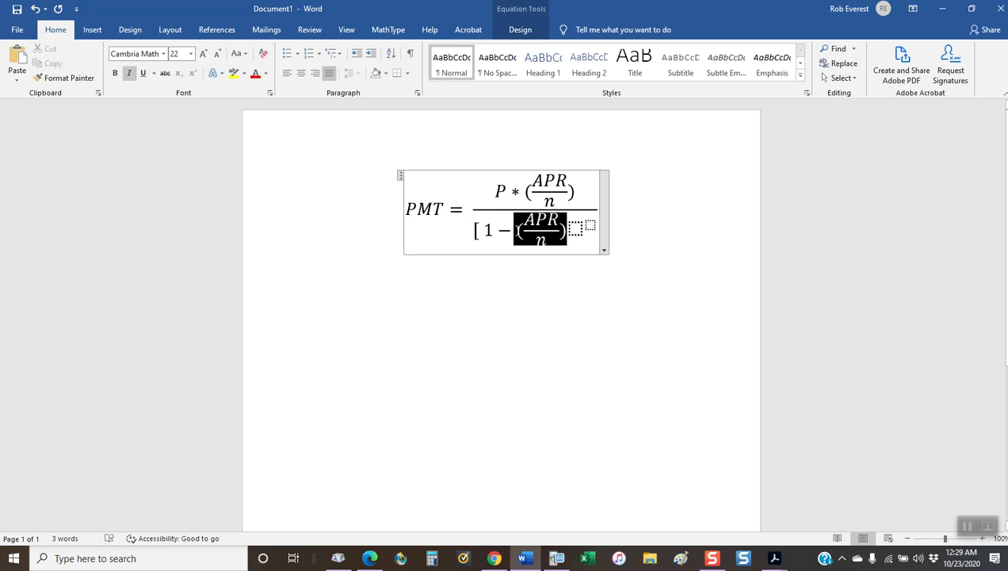
{"action": "left_click_drag", "start_coordinate": [518, 230], "coordinate": [517, 229]}
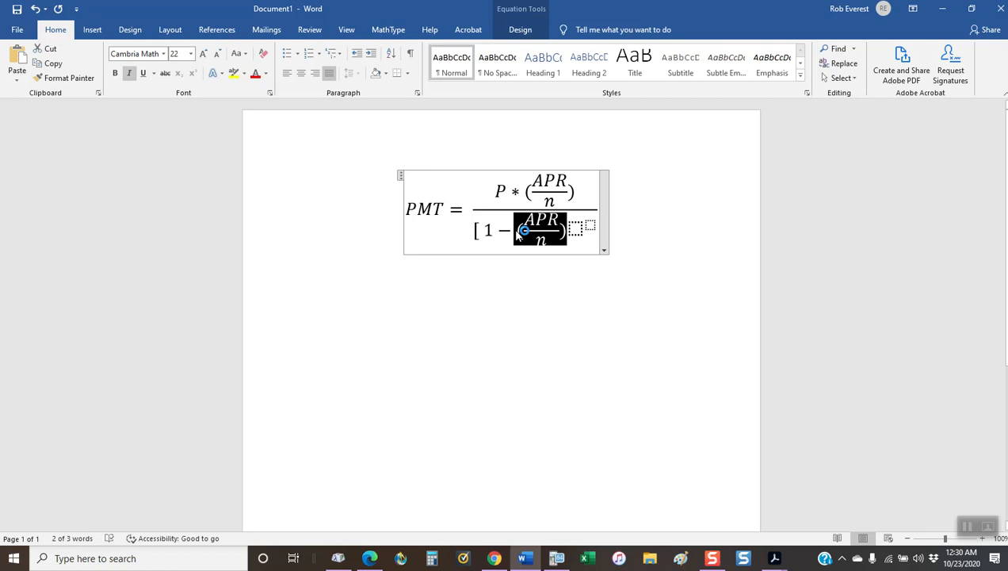
{"action": "key", "text": "Delete"}
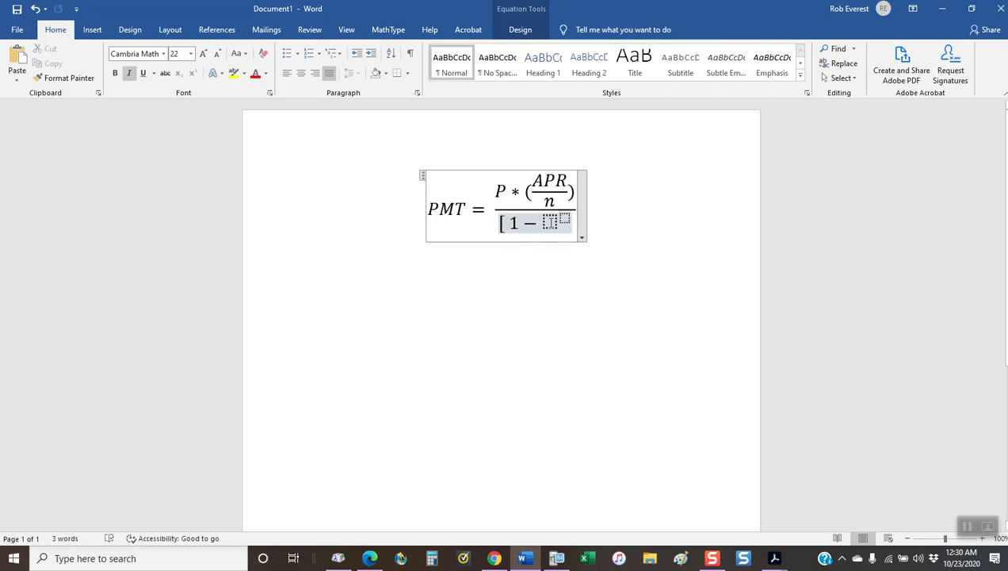
{"action": "left_click", "coordinate": [551, 223]}
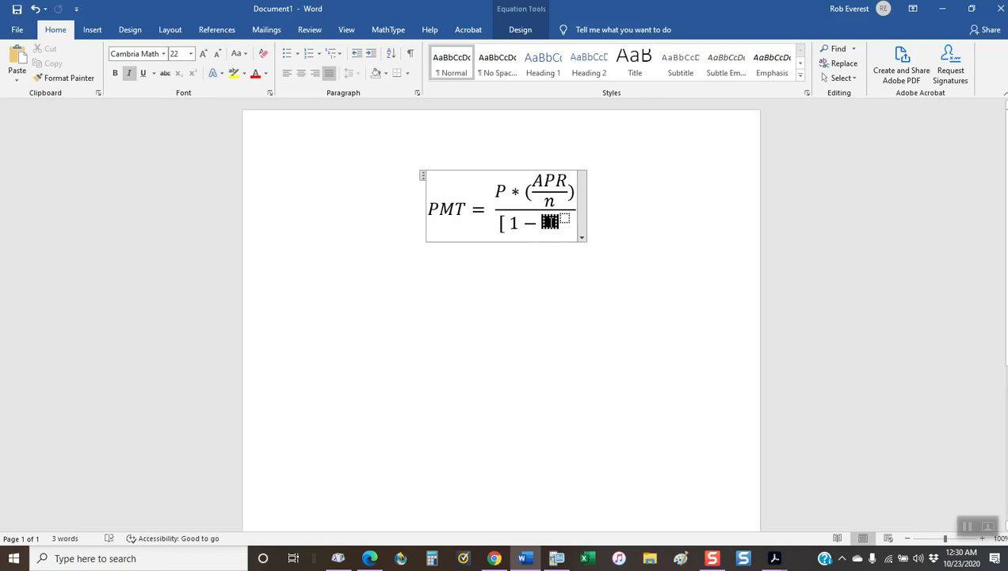
Step: Paste the parenthesised APR over n fraction as the superscript's base in the denominator and enter "-nt" as its exponent
{"action": "key", "text": "ctrl+v"}
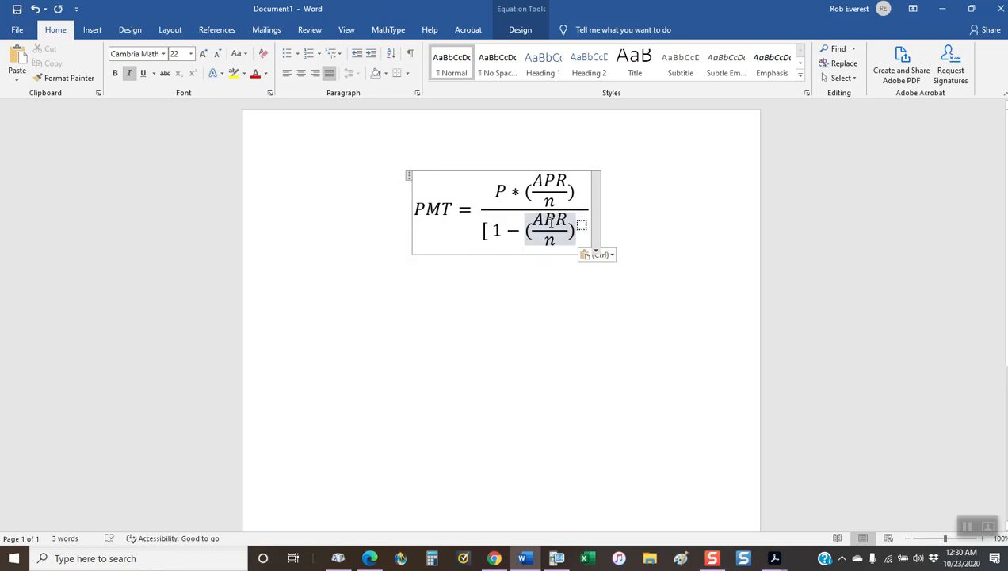
{"action": "left_click", "coordinate": [582, 225]}
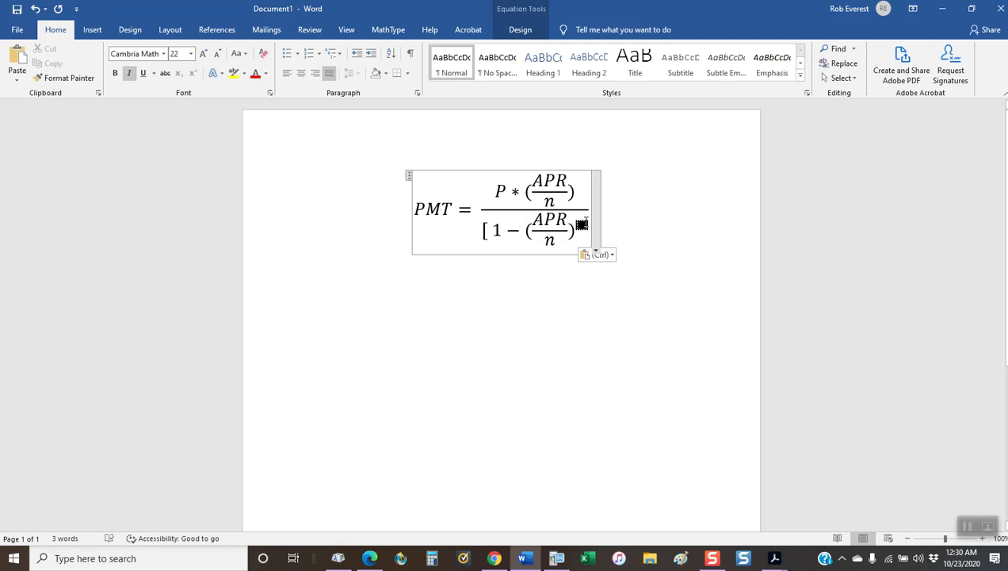
{"action": "type", "text": "-"}
{"action": "type", "text": "nt"}
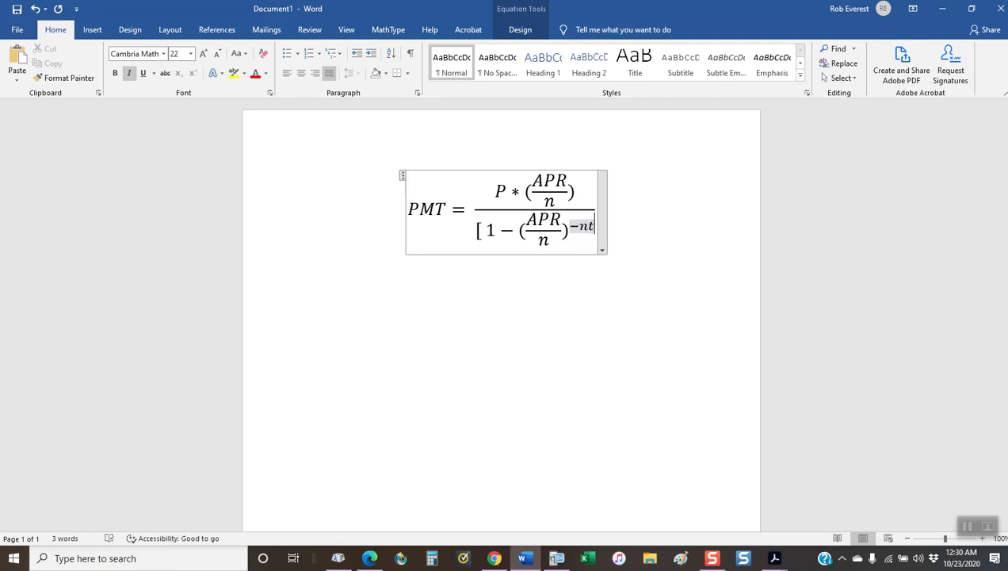
Step: Close the denominator with a square bracket after the superscript term and leave the equation
{"action": "key", "text": "Right"}
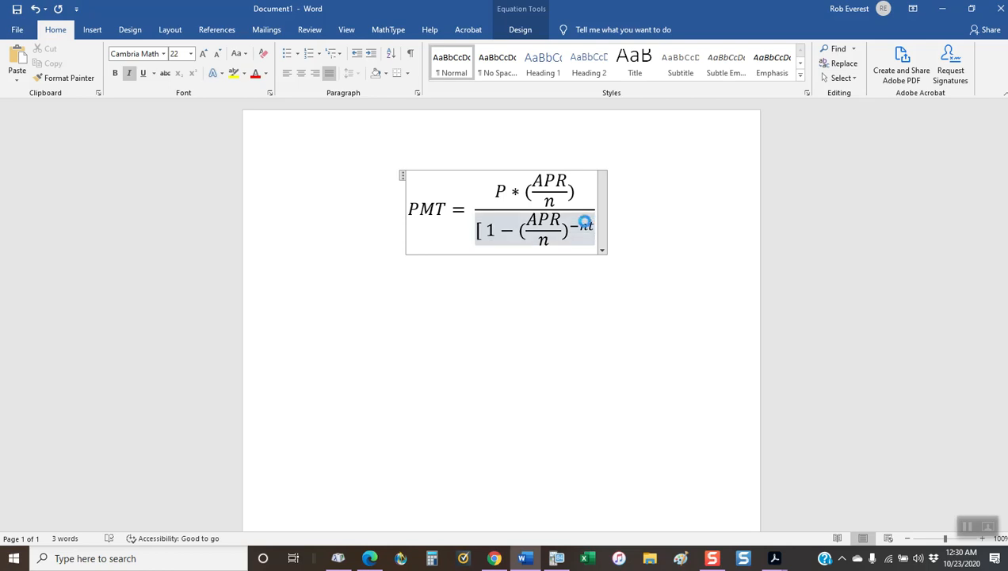
{"action": "type", "text": "]"}
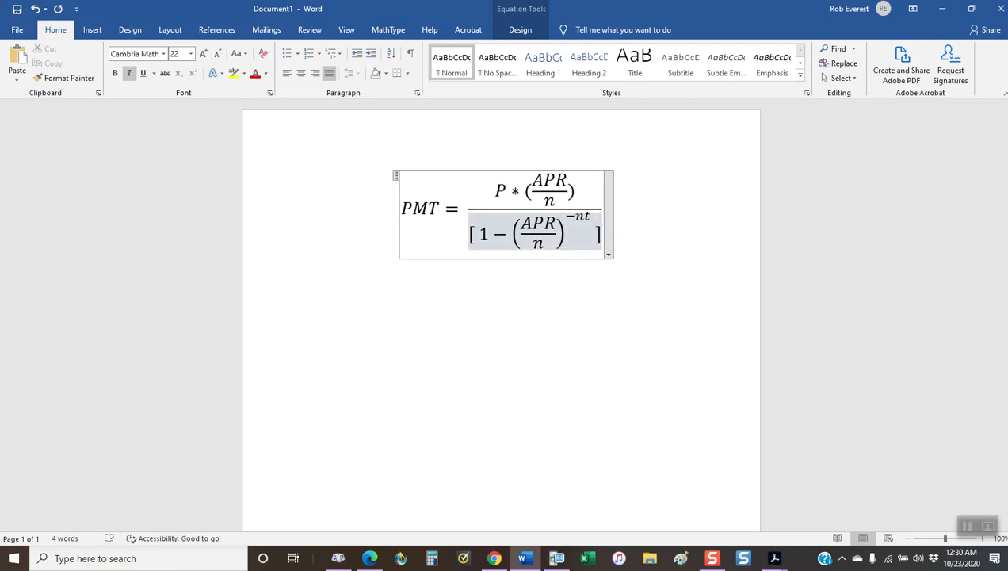
{"action": "left_click", "coordinate": [593, 302]}
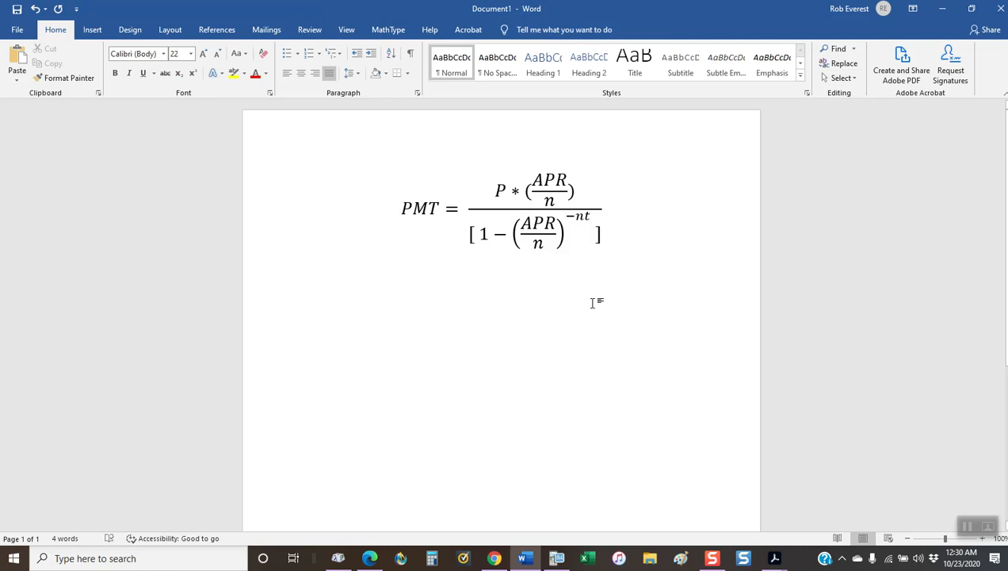